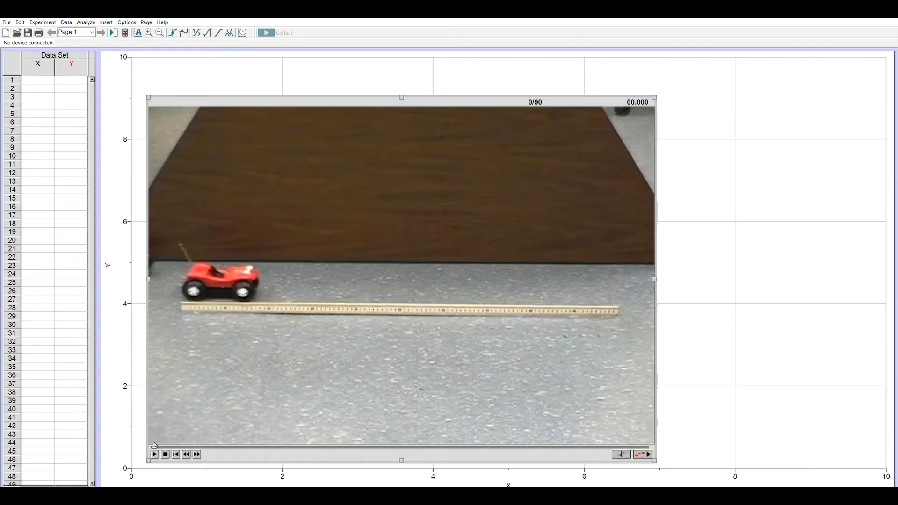
# Preview the toy car movie, return it to the first frame and enable the video analysis tools
pyautogui.click(155, 451)
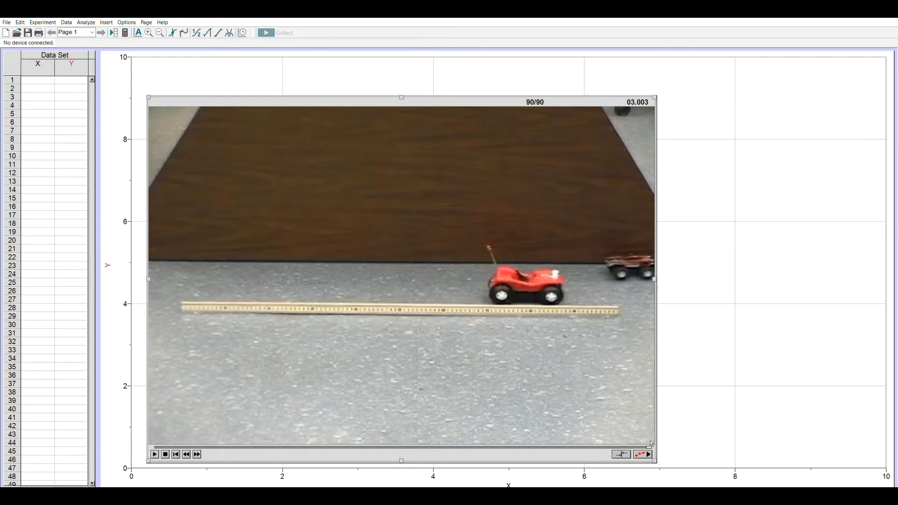
pyautogui.moveTo(649, 446); pyautogui.dragTo(150, 439)
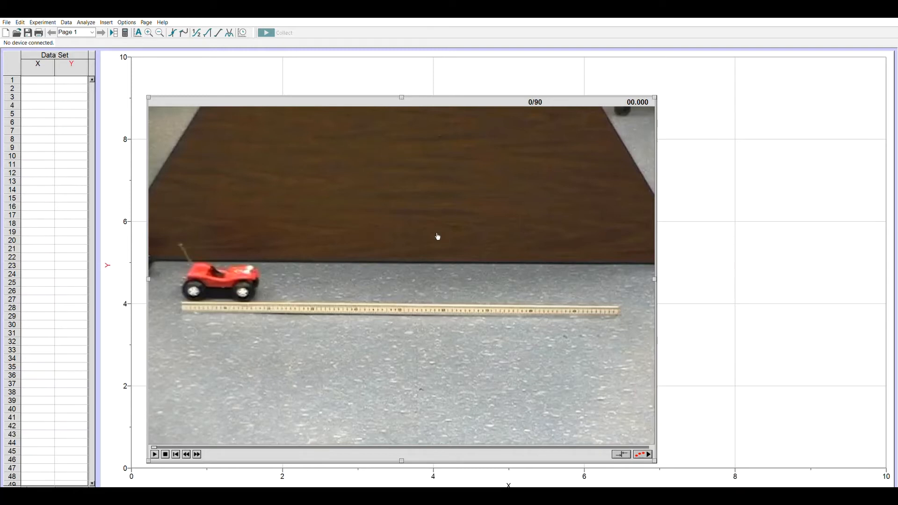
pyautogui.click(642, 453)
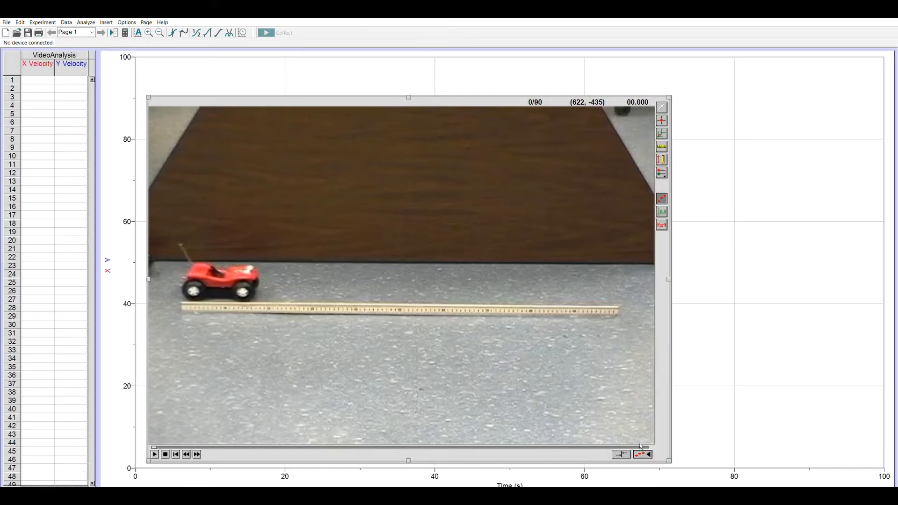
# Add a tracking point on the red car's front wheel at every advance of the movie, from frame 0 to frame 90
pyautogui.click(662, 120)
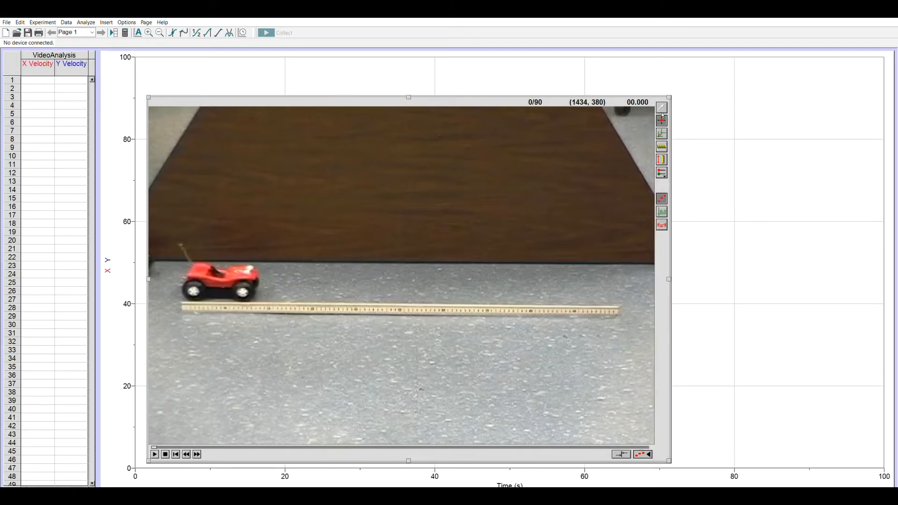
pyautogui.click(244, 292)
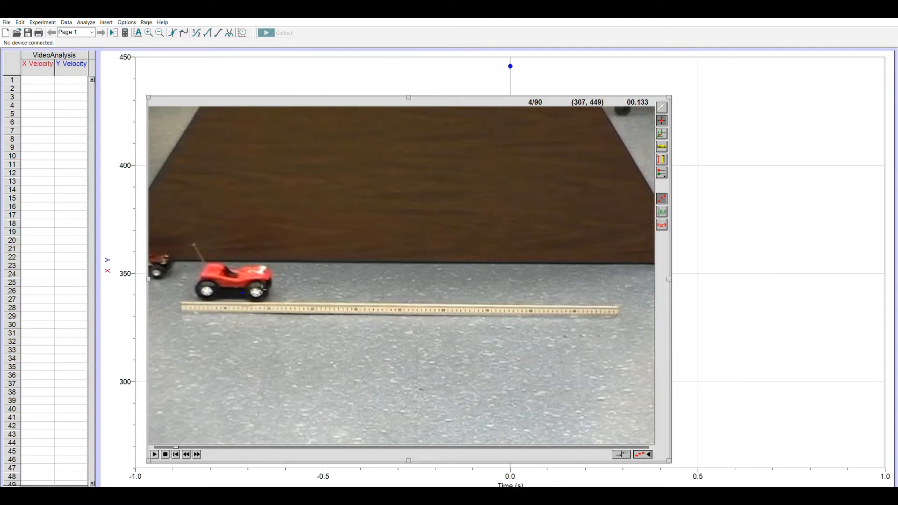
pyautogui.click(263, 289)
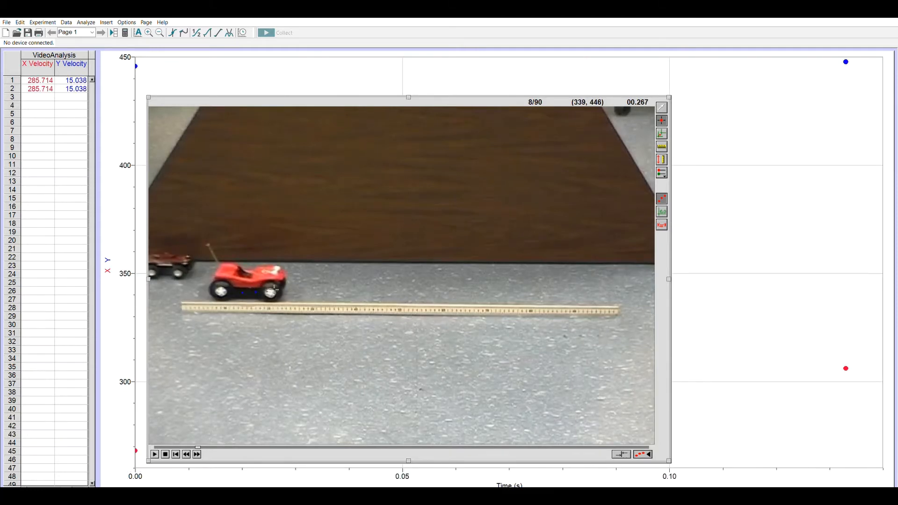
pyautogui.click(275, 289)
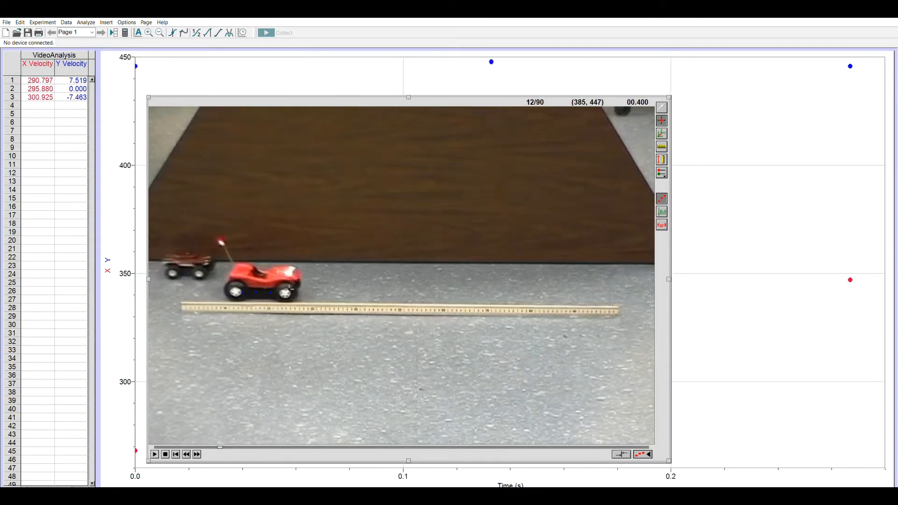
pyautogui.click(289, 289)
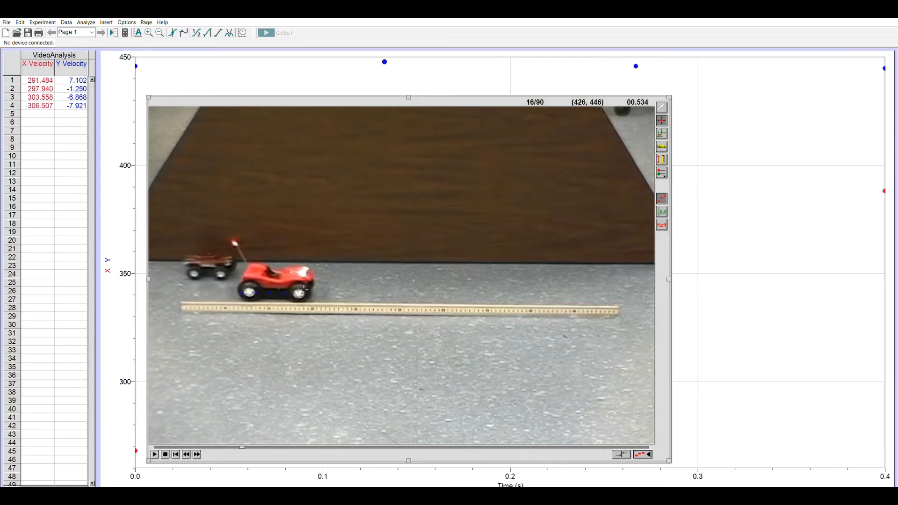
pyautogui.click(304, 290)
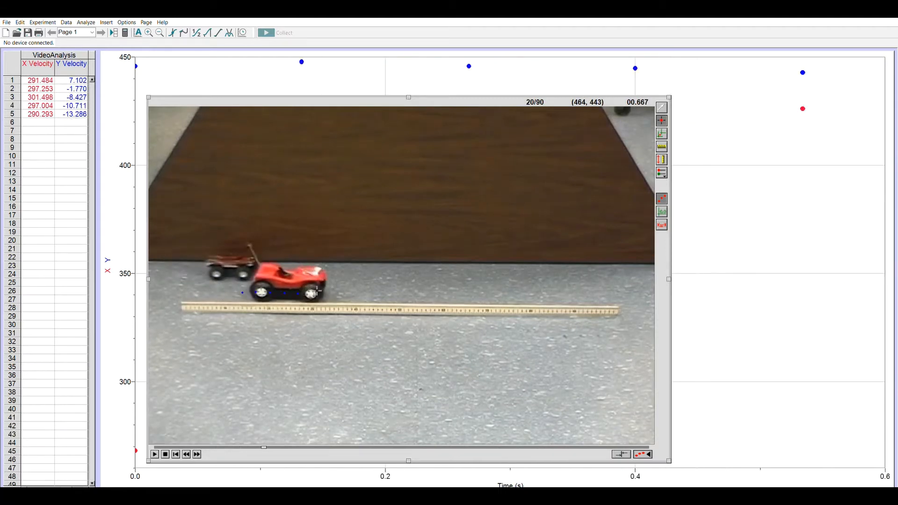
pyautogui.click(317, 291)
pyautogui.click(329, 291)
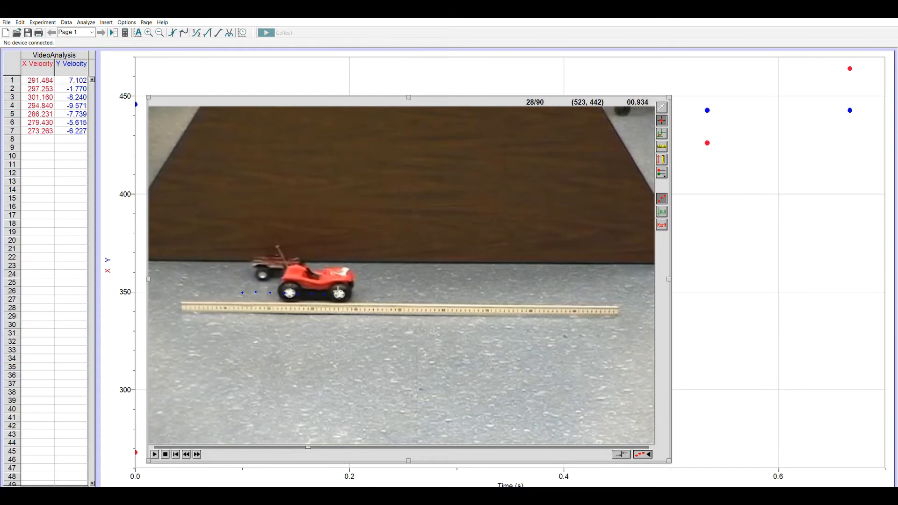
pyautogui.click(345, 291)
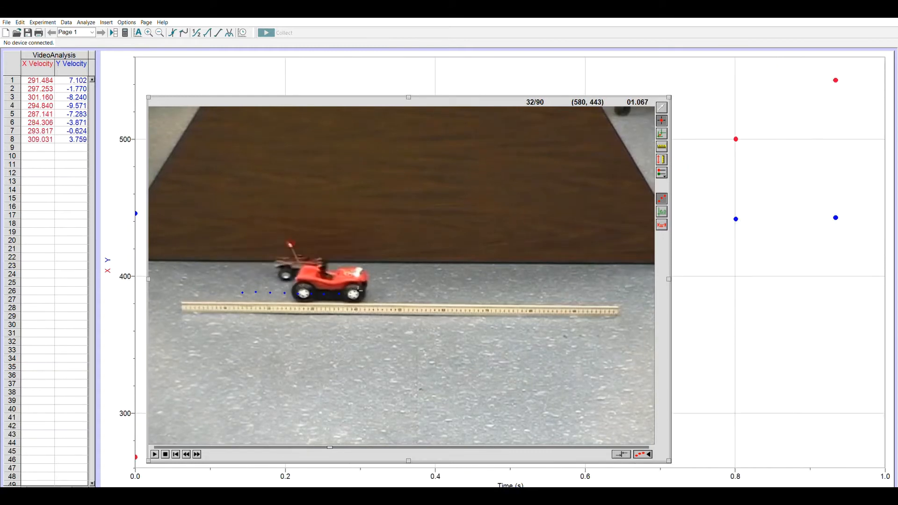
pyautogui.click(358, 291)
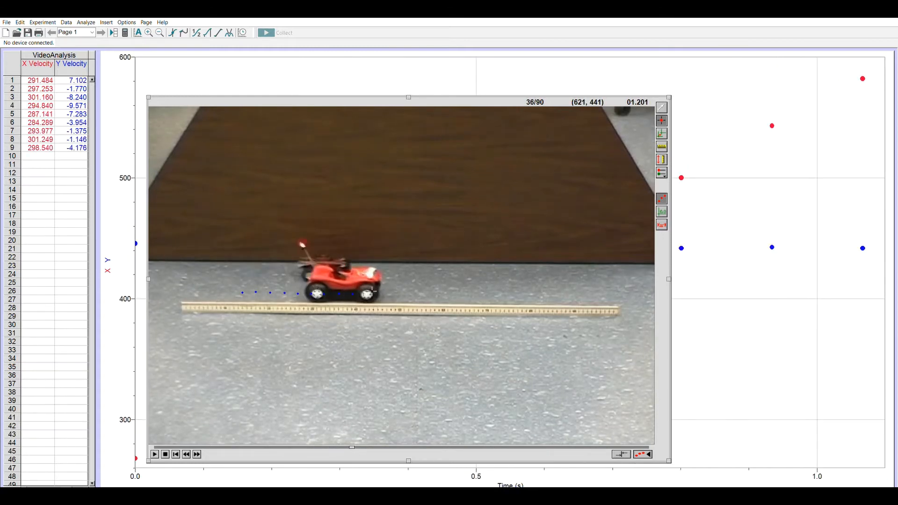
pyautogui.click(373, 291)
pyautogui.click(386, 292)
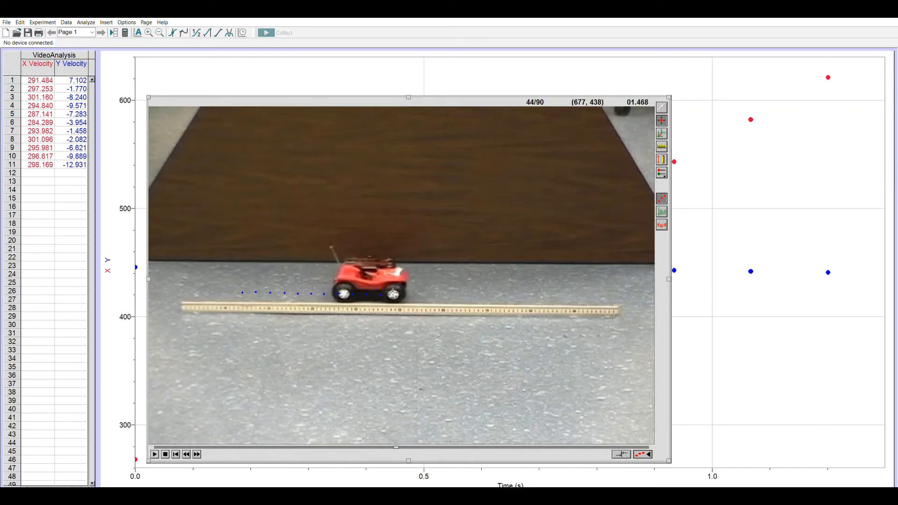
pyautogui.click(398, 292)
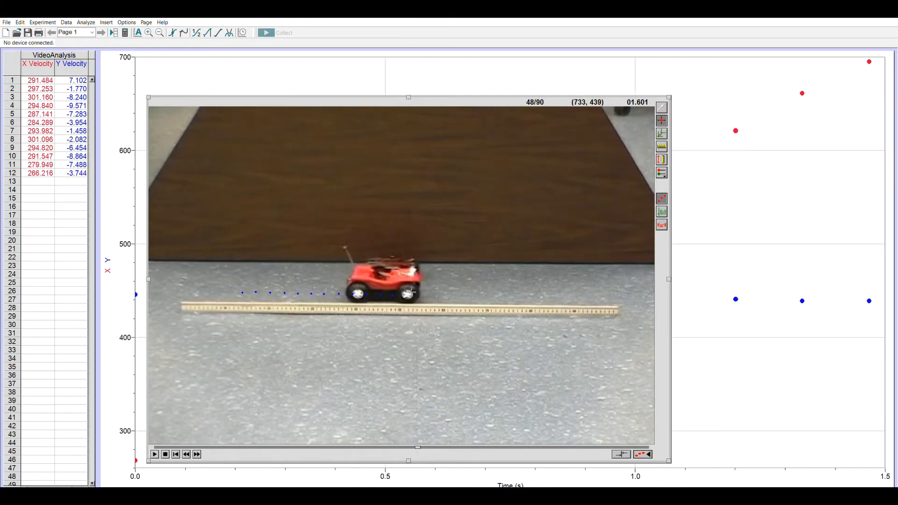
pyautogui.click(409, 292)
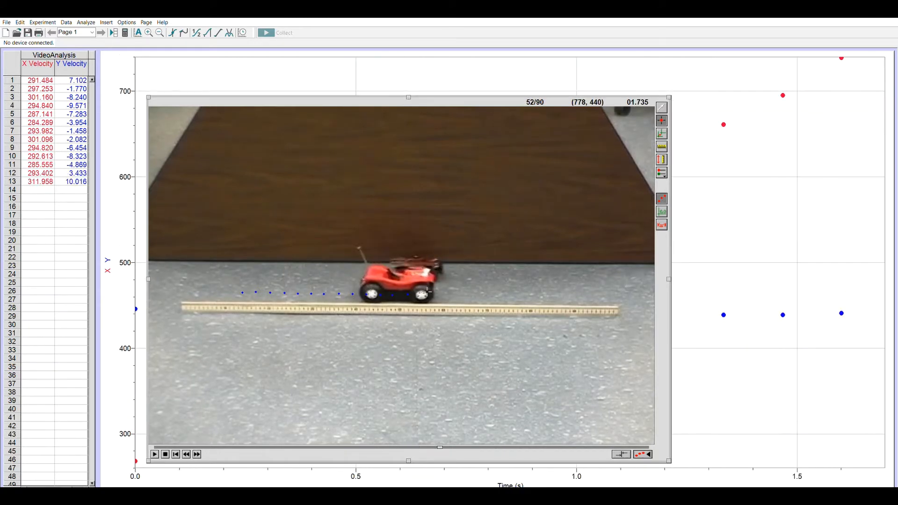
pyautogui.click(423, 293)
pyautogui.click(438, 293)
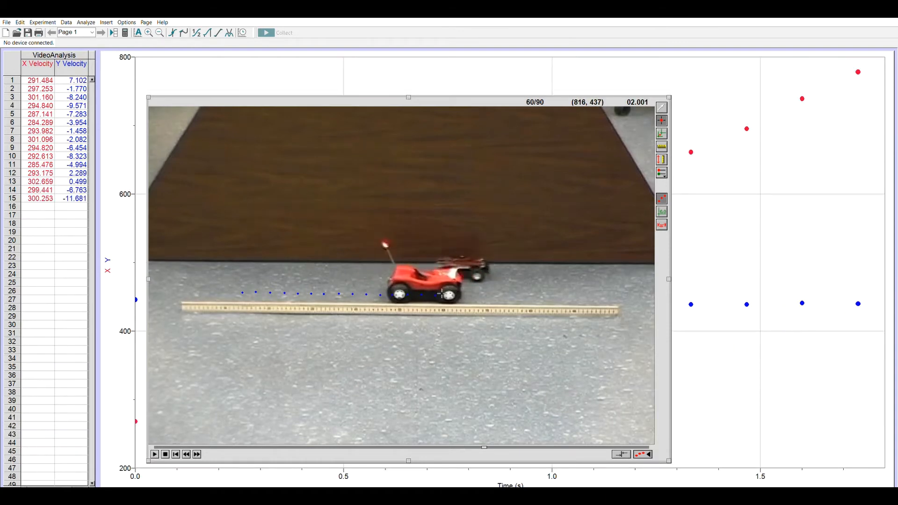
pyautogui.click(452, 294)
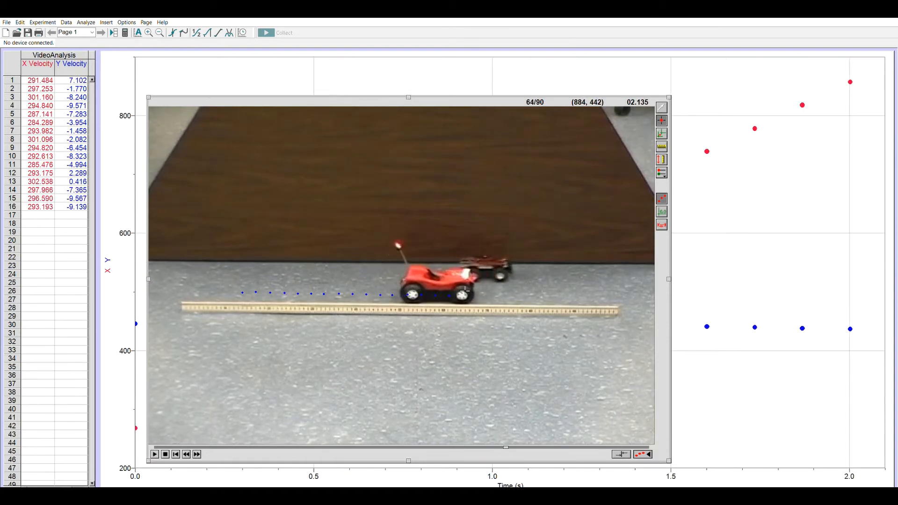
pyautogui.click(466, 294)
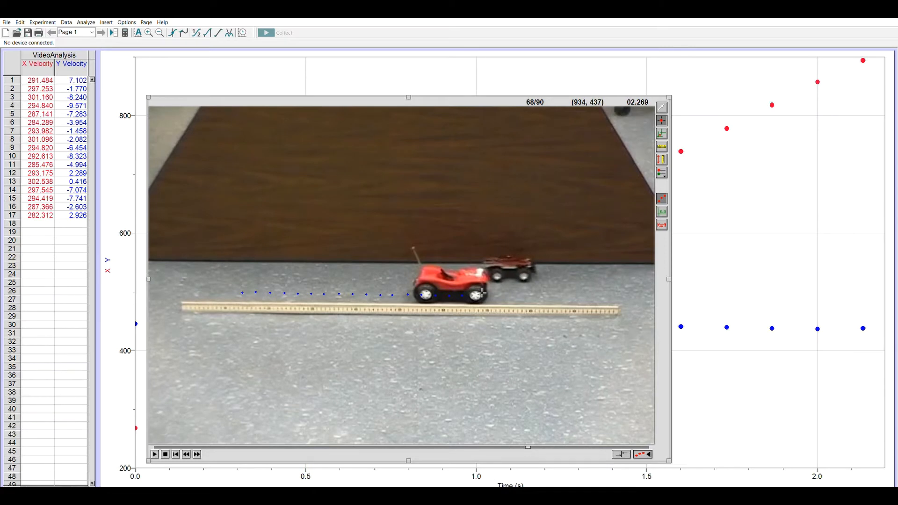
pyautogui.click(477, 294)
pyautogui.click(490, 295)
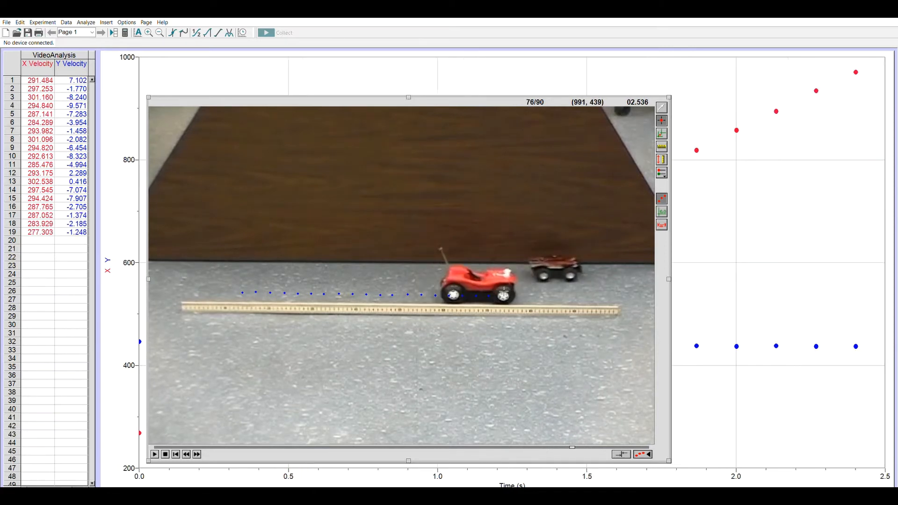
pyautogui.click(509, 293)
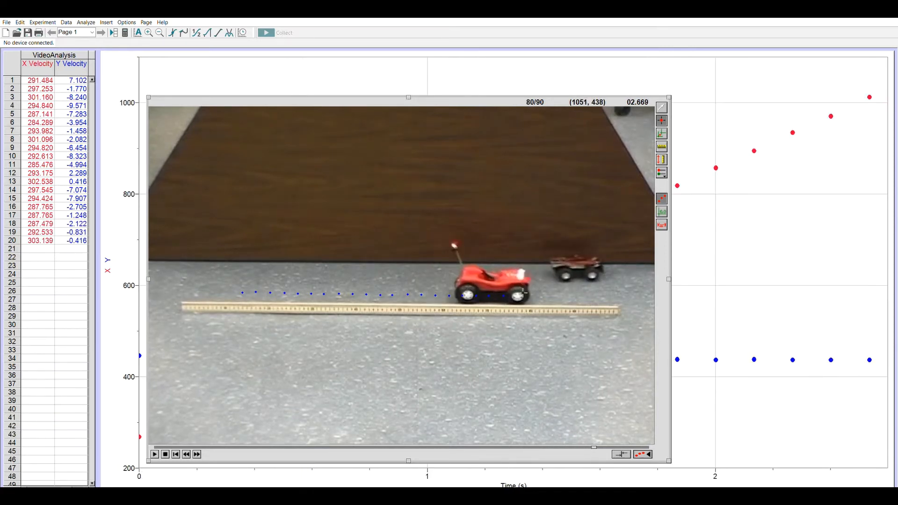
pyautogui.click(525, 293)
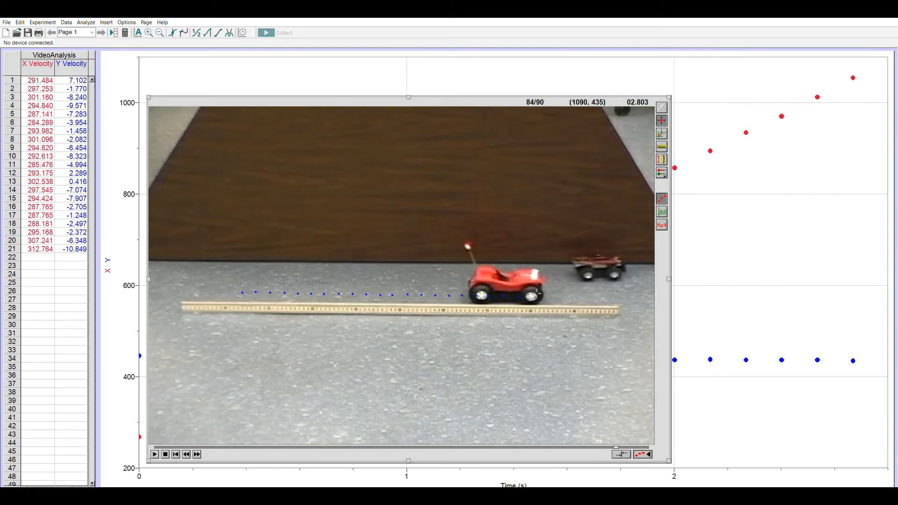
pyautogui.click(538, 293)
pyautogui.click(551, 293)
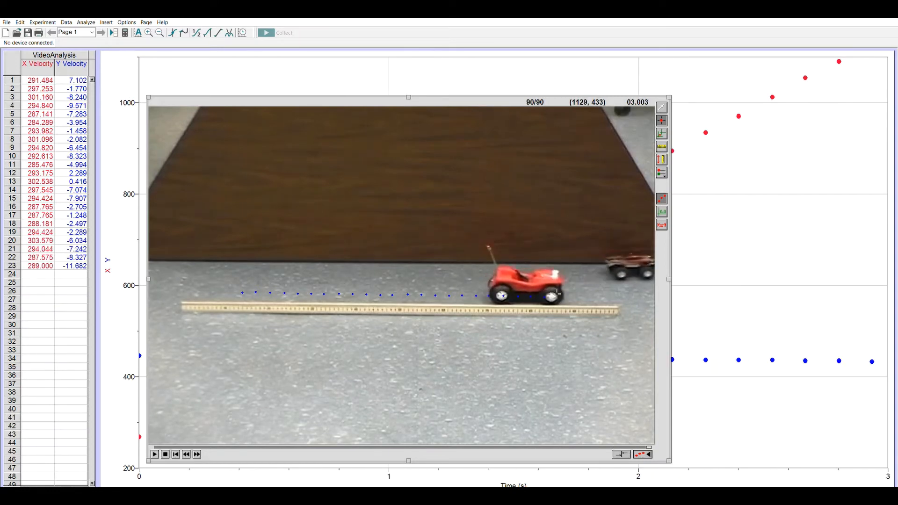
pyautogui.click(561, 296)
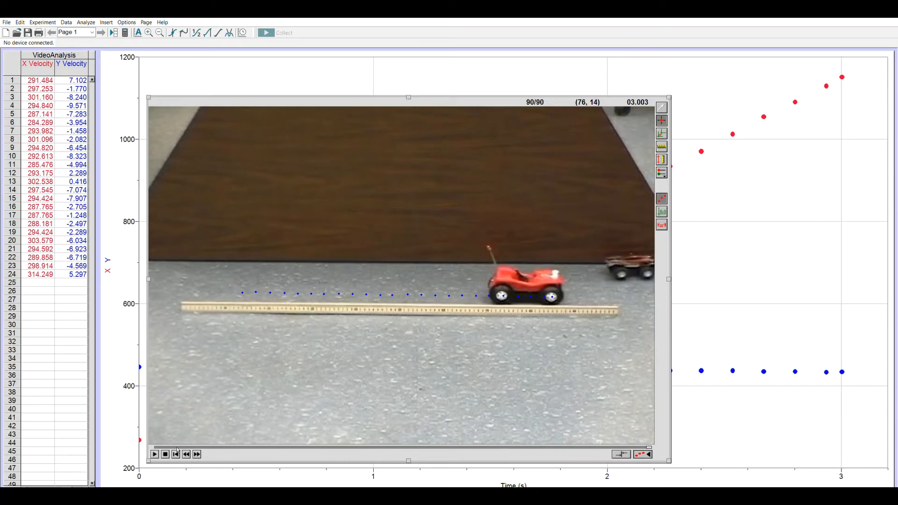
# Return the movie to its first frame and add a second point series for the other car
pyautogui.click(177, 451)
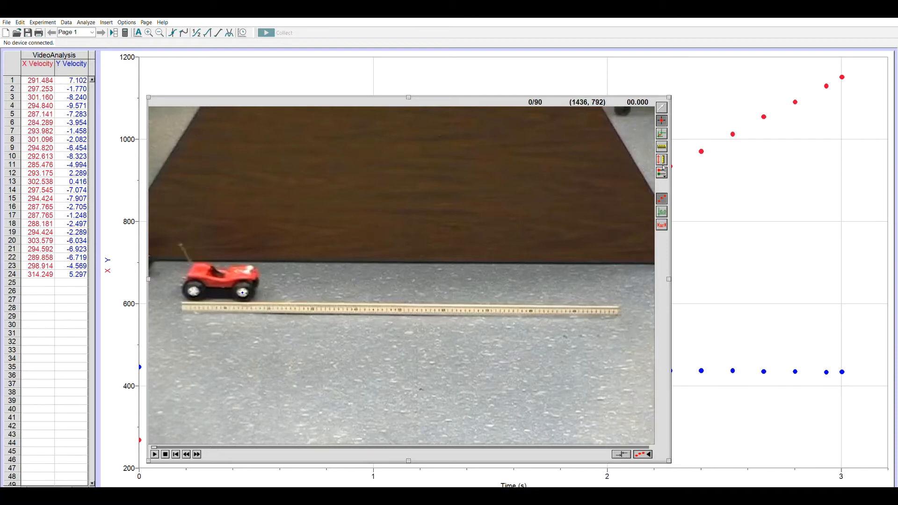
pyautogui.click(691, 174)
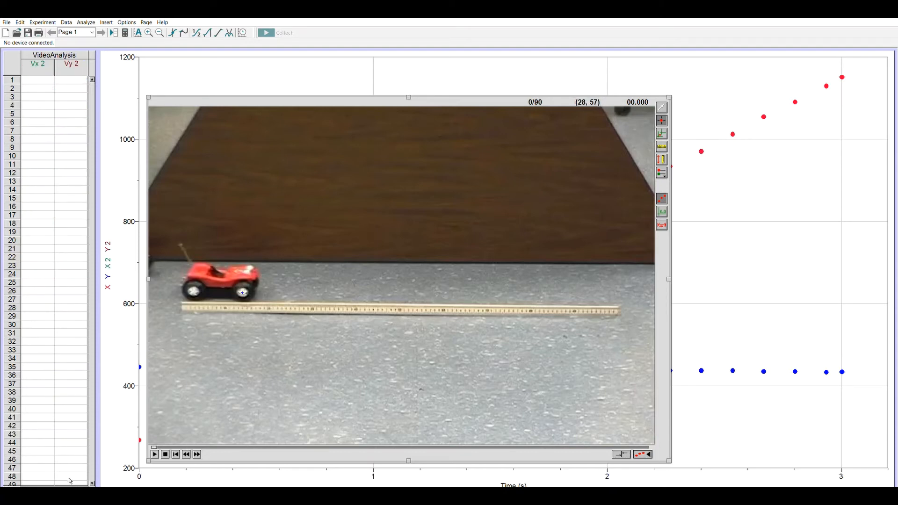
# Widen the data table to show the velocity columns of the first series beside X 2, Y 2, Vx 2 and Vy 2
pyautogui.click(25, 488)
pyautogui.click(25, 487)
pyautogui.click(25, 487)
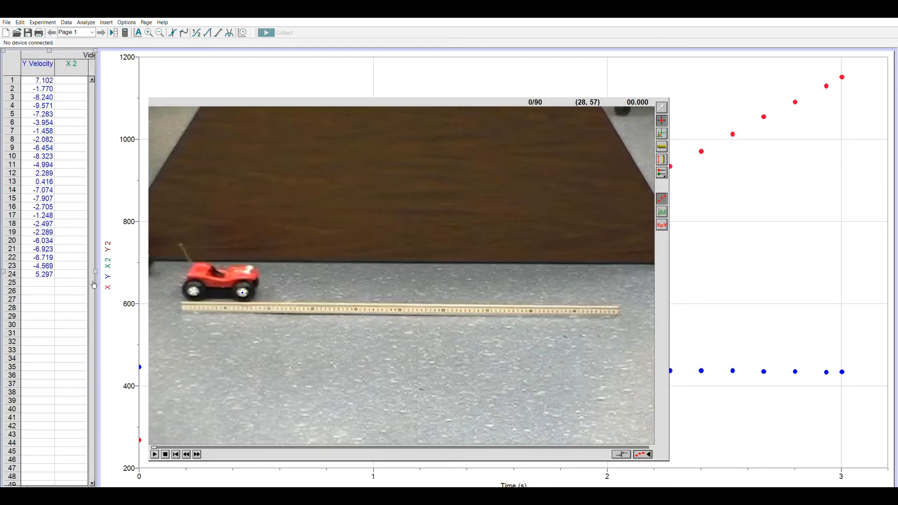
pyautogui.moveTo(96, 275); pyautogui.dragTo(252, 275)
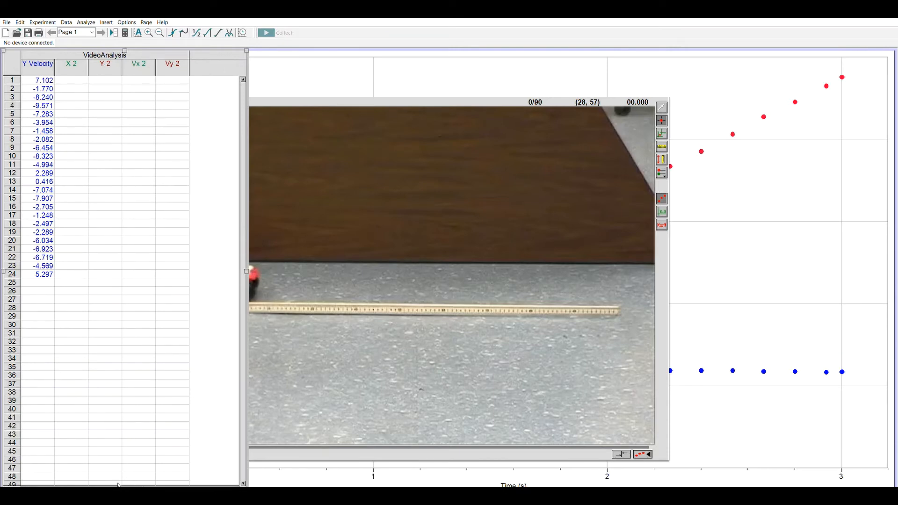
pyautogui.moveTo(131, 488); pyautogui.dragTo(44, 483)
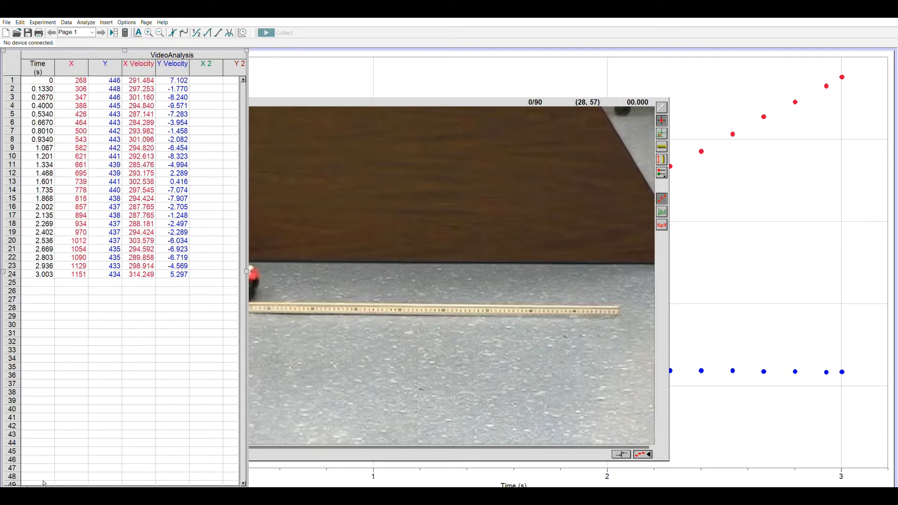
pyautogui.moveTo(44, 483); pyautogui.dragTo(112, 482)
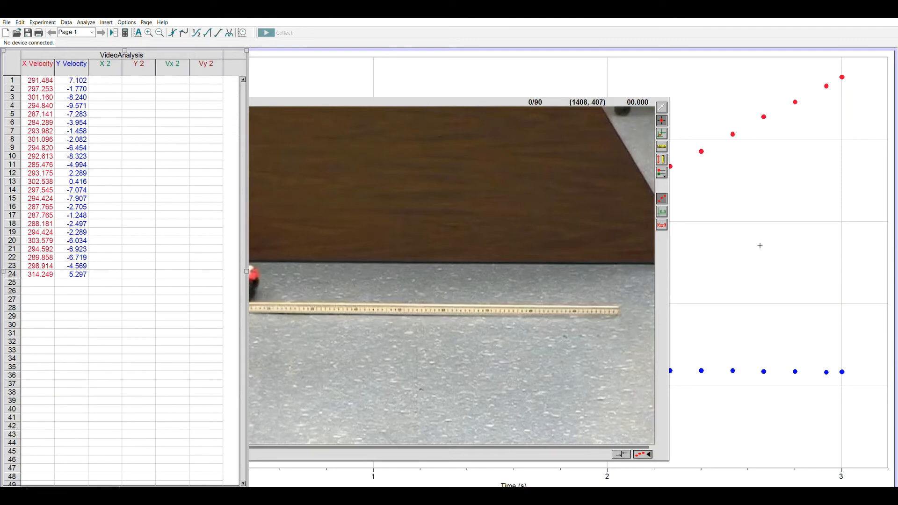
# Bring the movie window forward and add a second-series tracking point on the other car's front end at each advance, from frame 0 to frame 88
pyautogui.click(664, 248)
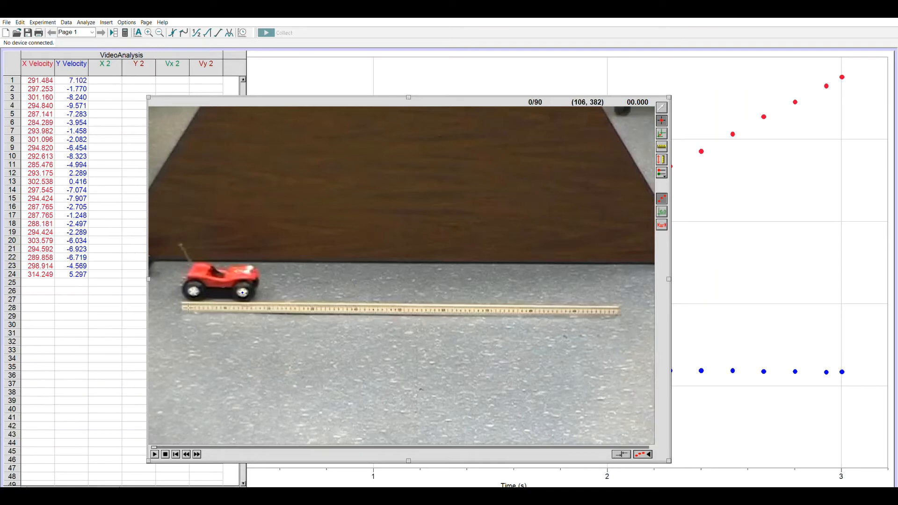
pyautogui.click(157, 258)
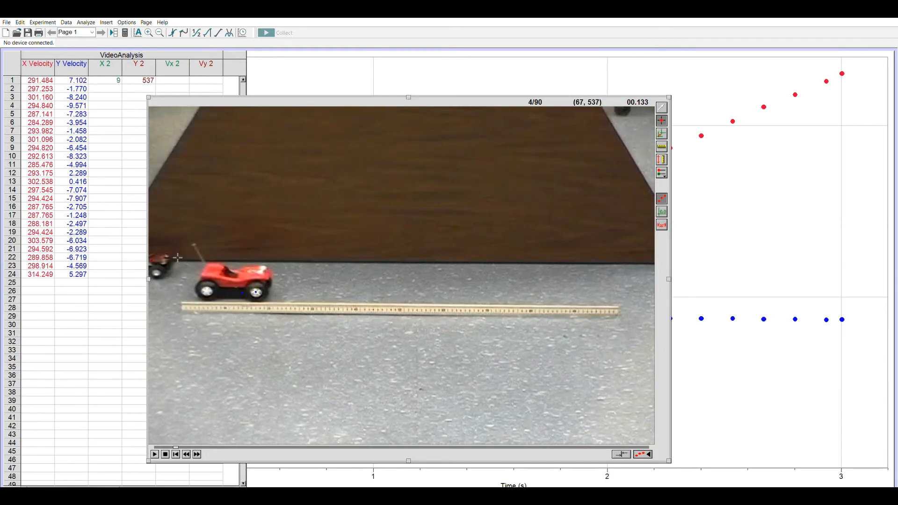
pyautogui.click(177, 258)
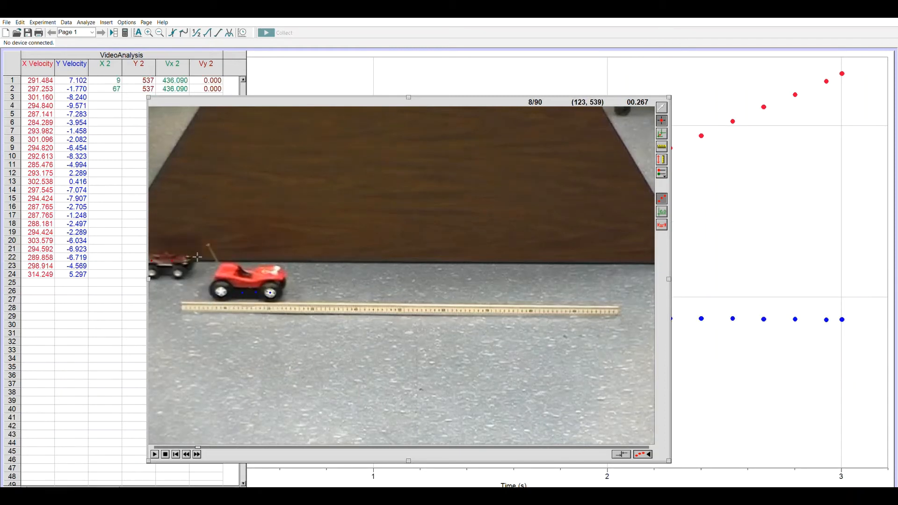
pyautogui.click(198, 257)
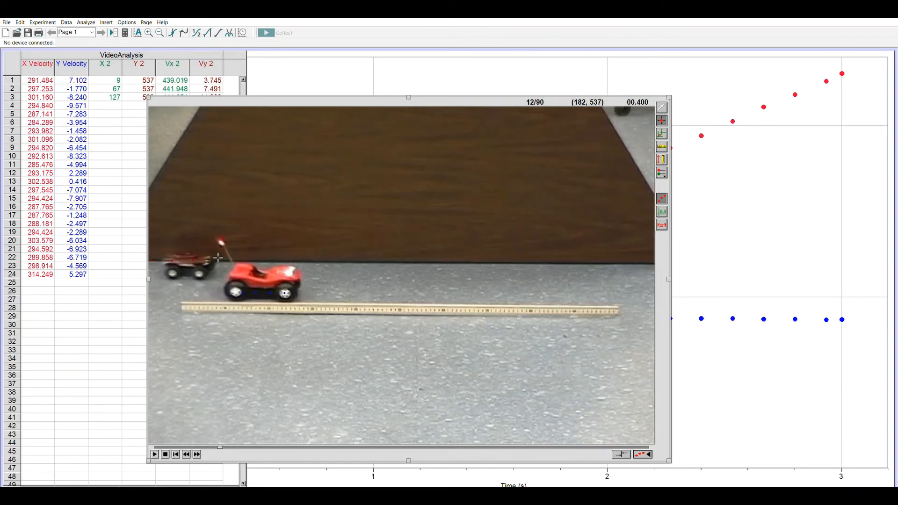
pyautogui.click(220, 259)
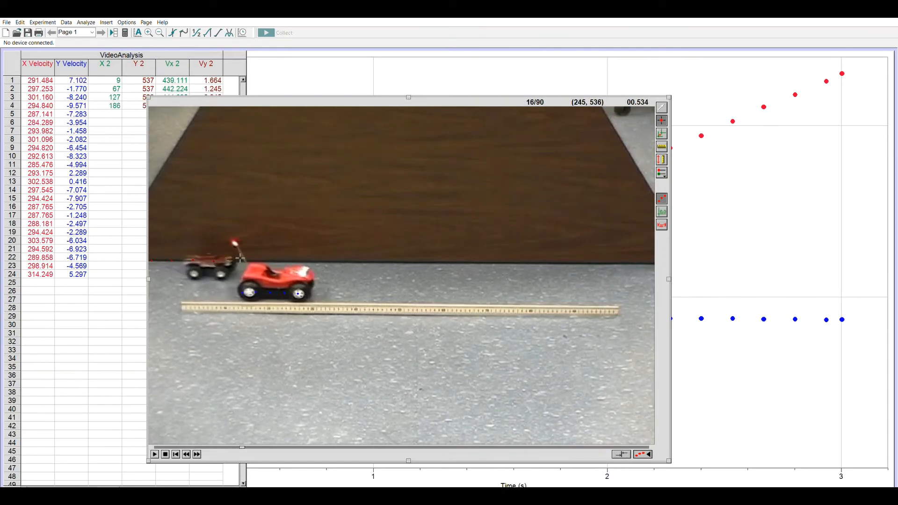
pyautogui.click(242, 259)
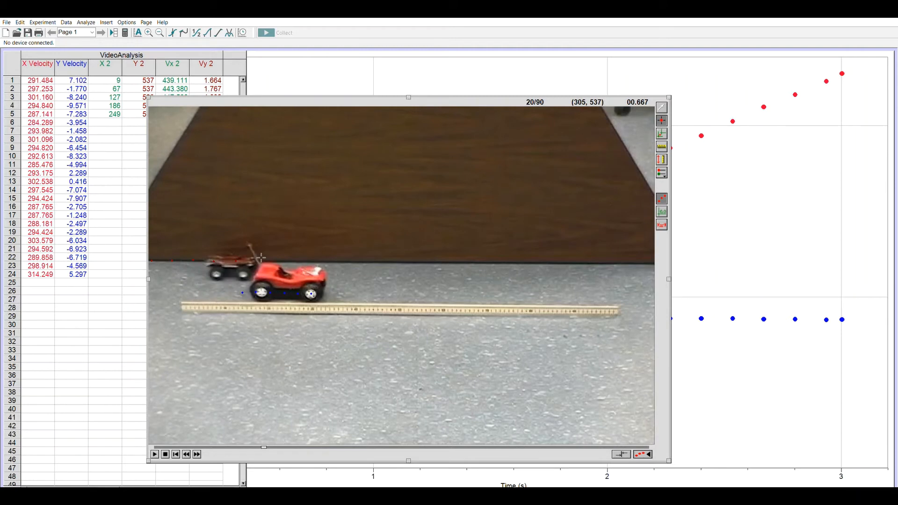
pyautogui.click(261, 258)
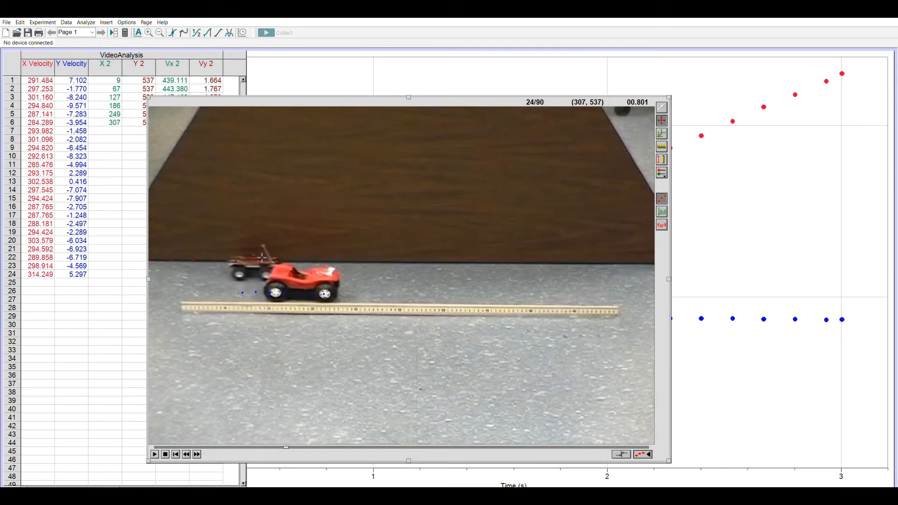
pyautogui.click(285, 257)
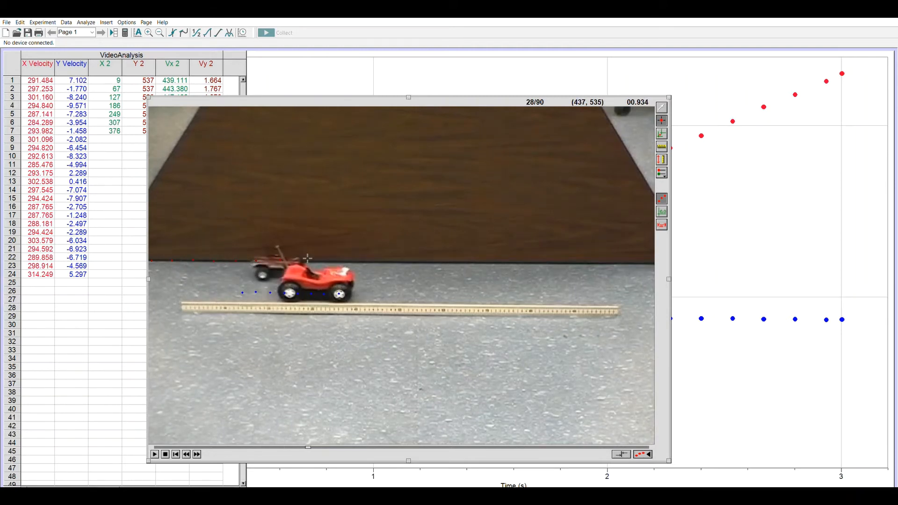
pyautogui.click(309, 260)
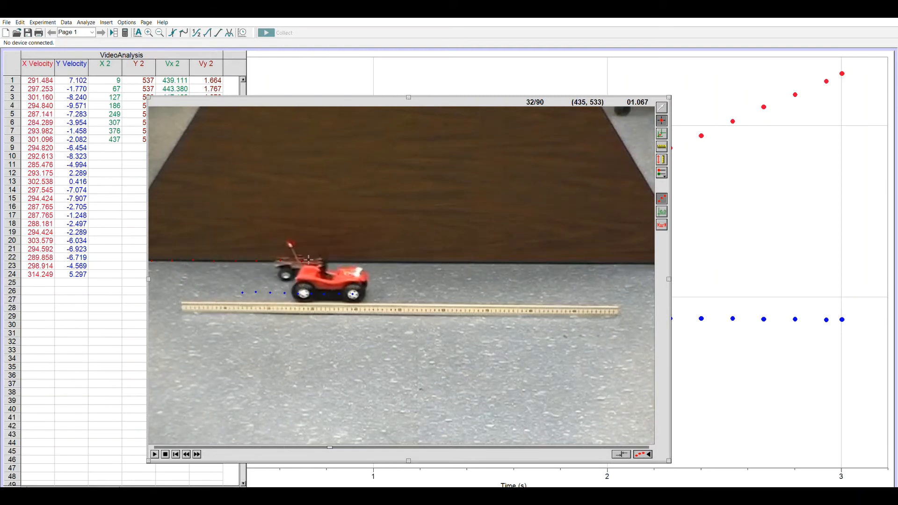
pyautogui.click(336, 259)
pyautogui.click(354, 259)
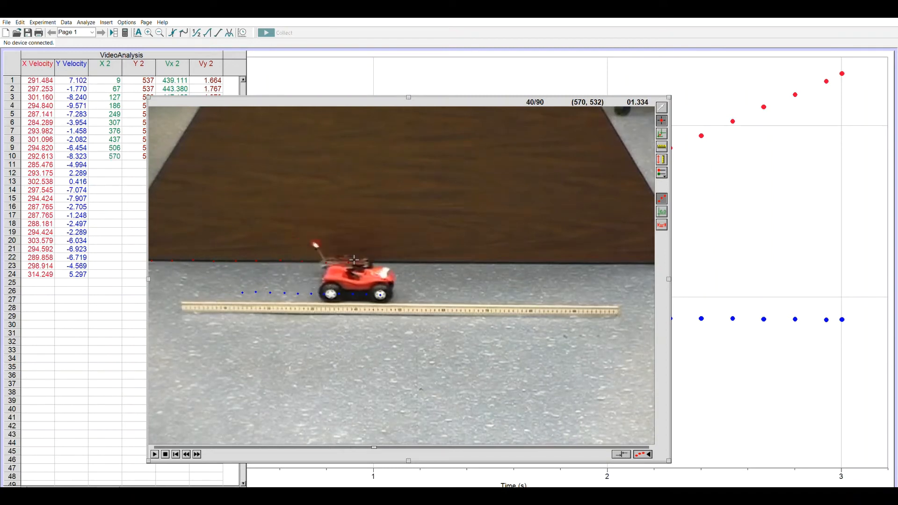
pyautogui.click(376, 258)
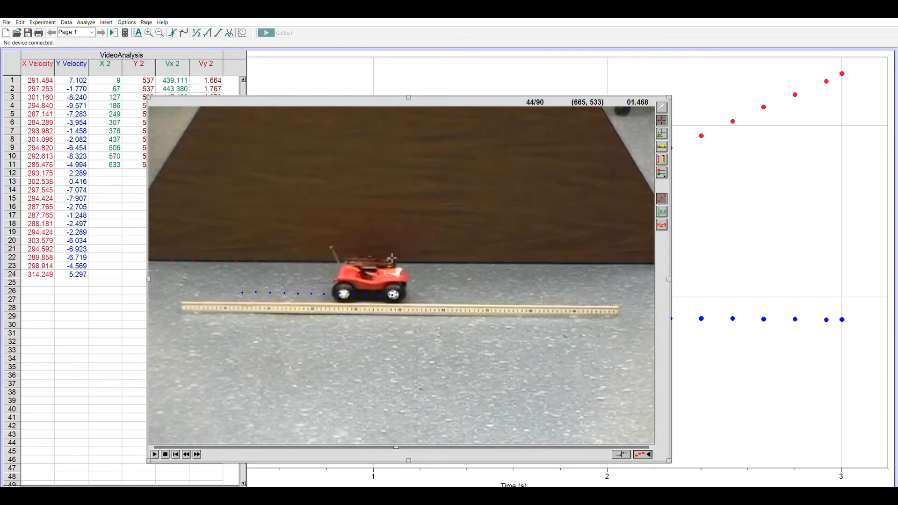
pyautogui.click(398, 258)
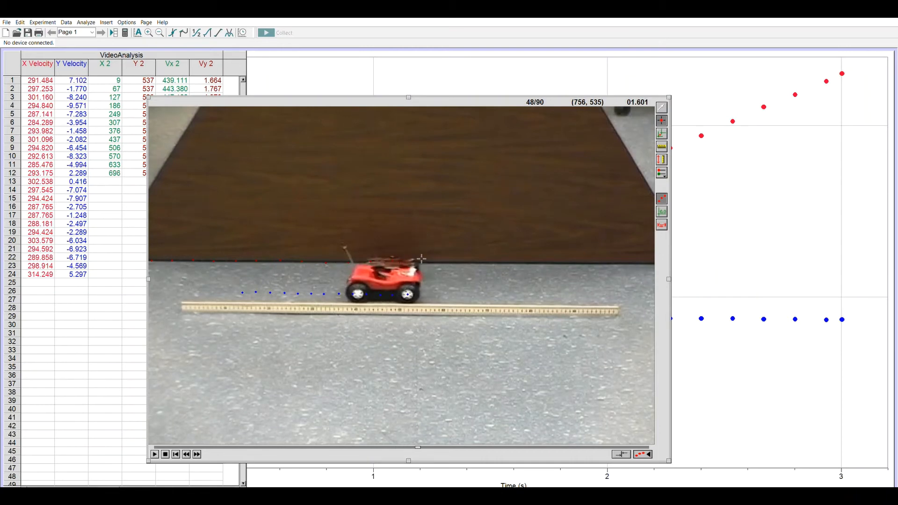
pyautogui.click(422, 259)
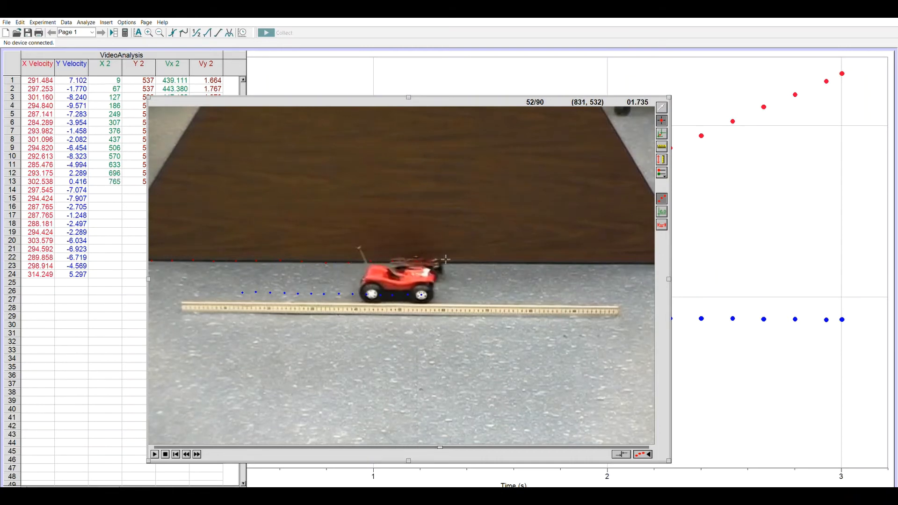
pyautogui.click(446, 258)
pyautogui.click(469, 260)
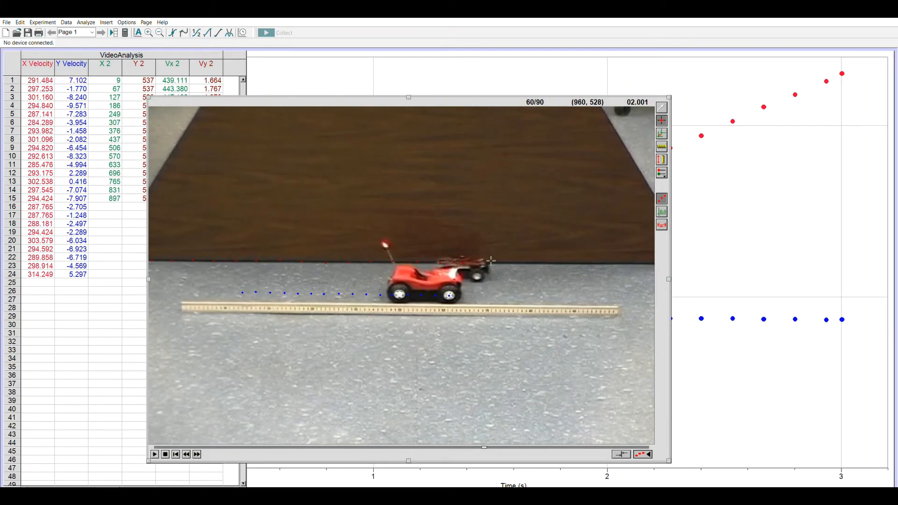
pyautogui.click(491, 261)
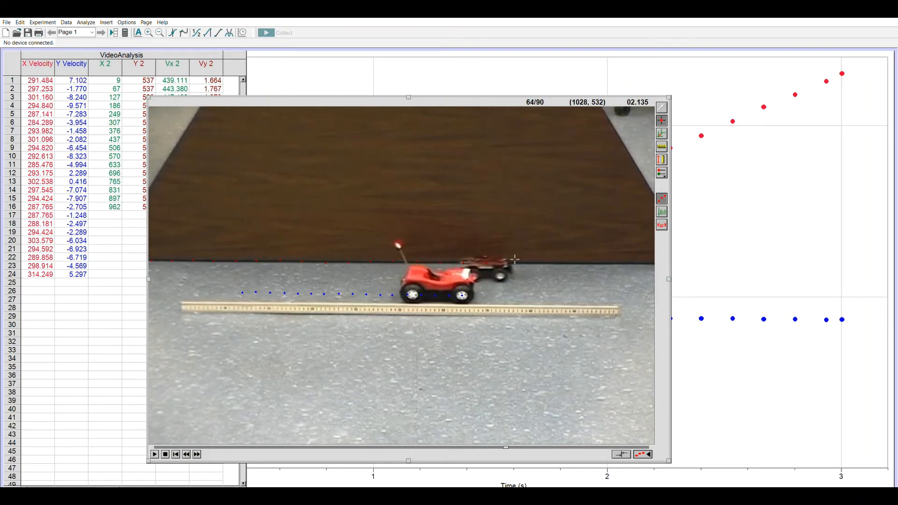
pyautogui.click(514, 260)
pyautogui.click(542, 259)
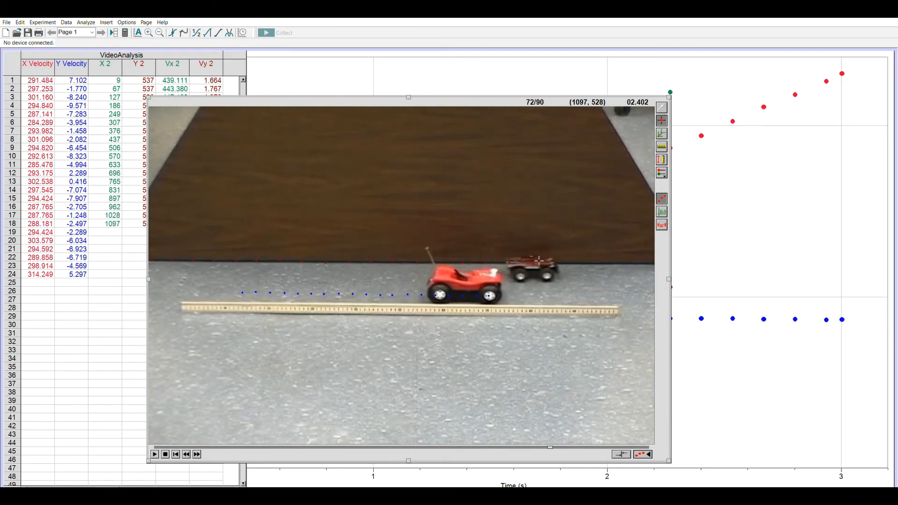
pyautogui.click(563, 260)
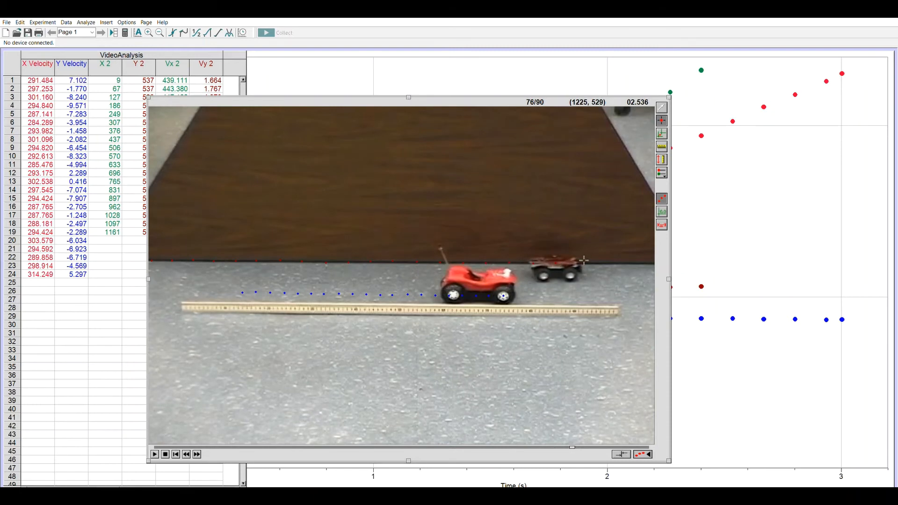
pyautogui.click(584, 260)
pyautogui.click(608, 261)
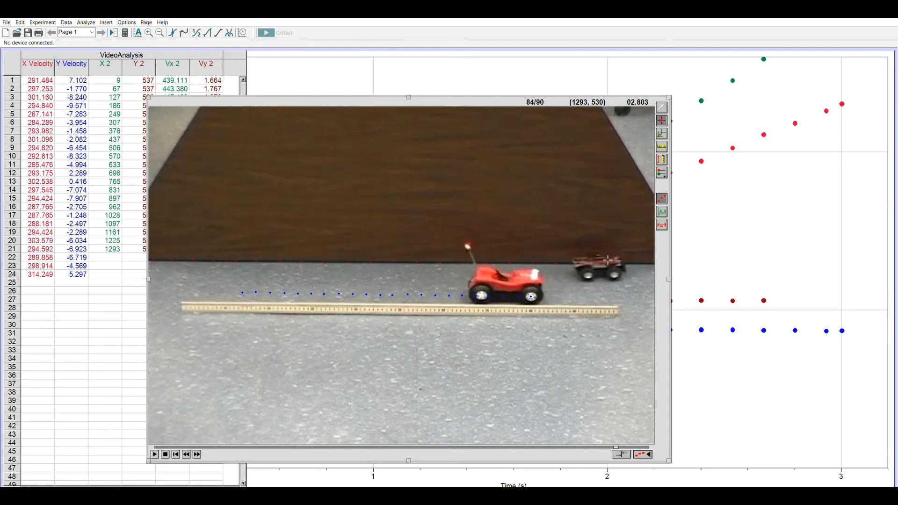
pyautogui.click(636, 260)
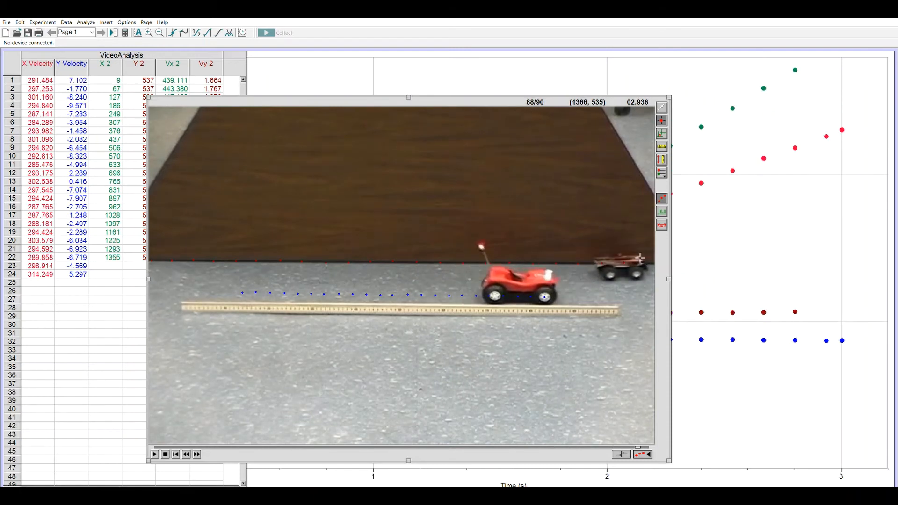
pyautogui.click(651, 258)
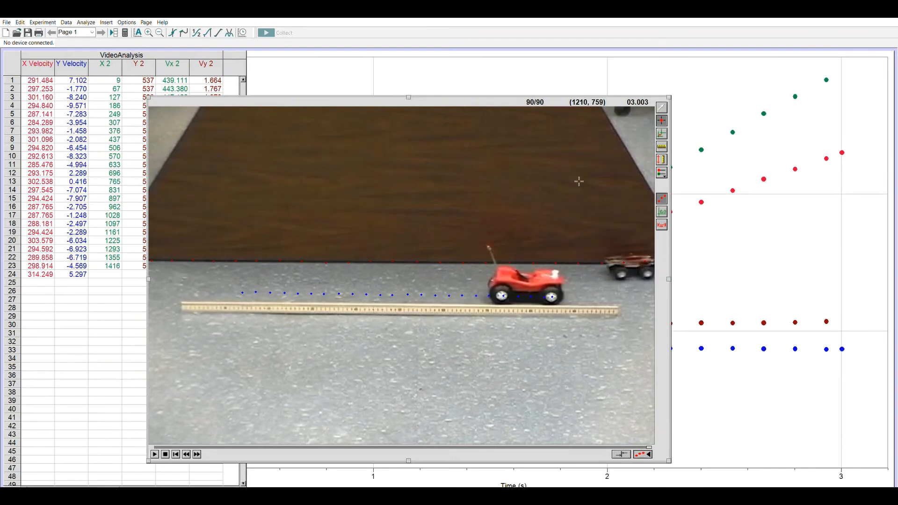
# Set the movie's scale in centimetres along the full length of the ruler lying on the floor
pyautogui.click(661, 145)
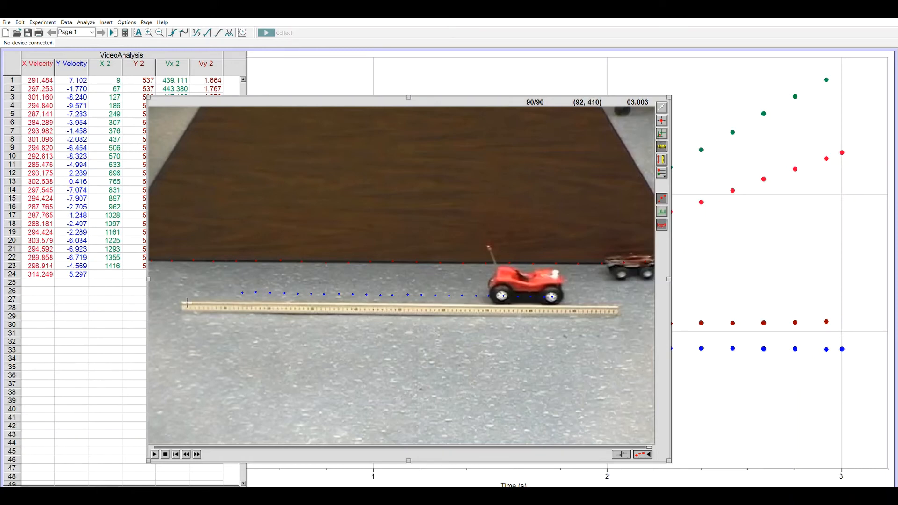
pyautogui.moveTo(187, 304); pyautogui.dragTo(618, 308)
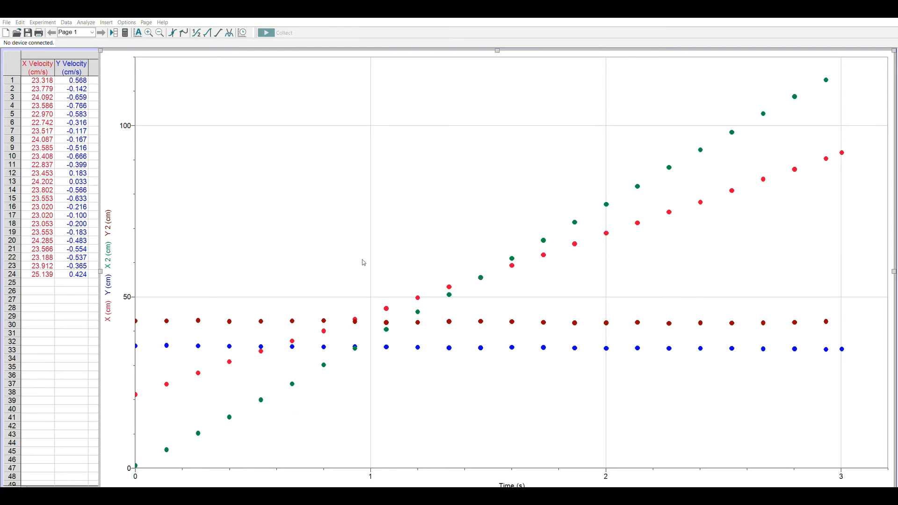
# Plot only X and X 2 on the main graph, and insert a second graph on the page
pyautogui.click(498, 306)
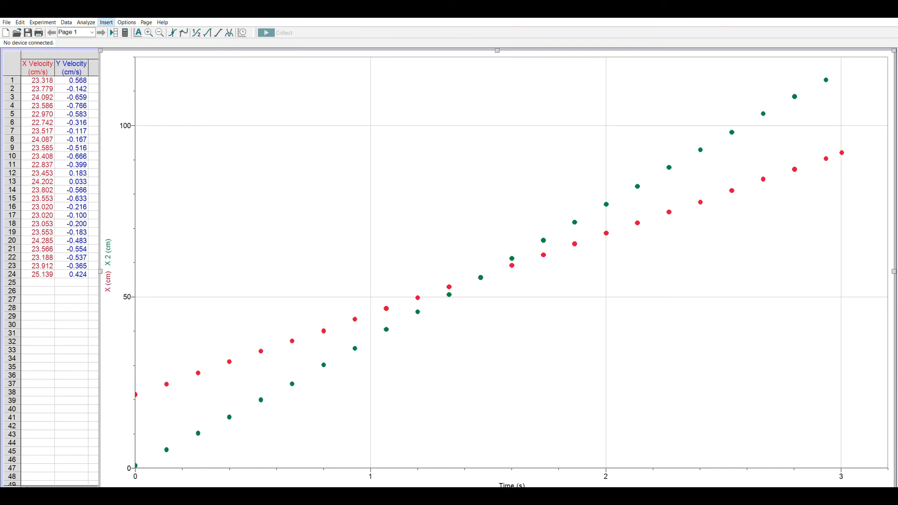
pyautogui.click(115, 31)
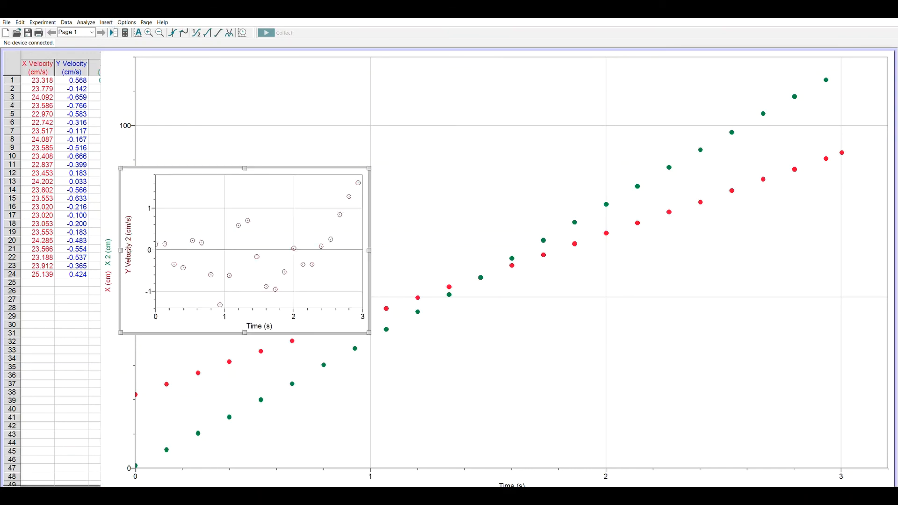
pyautogui.press('Delete')
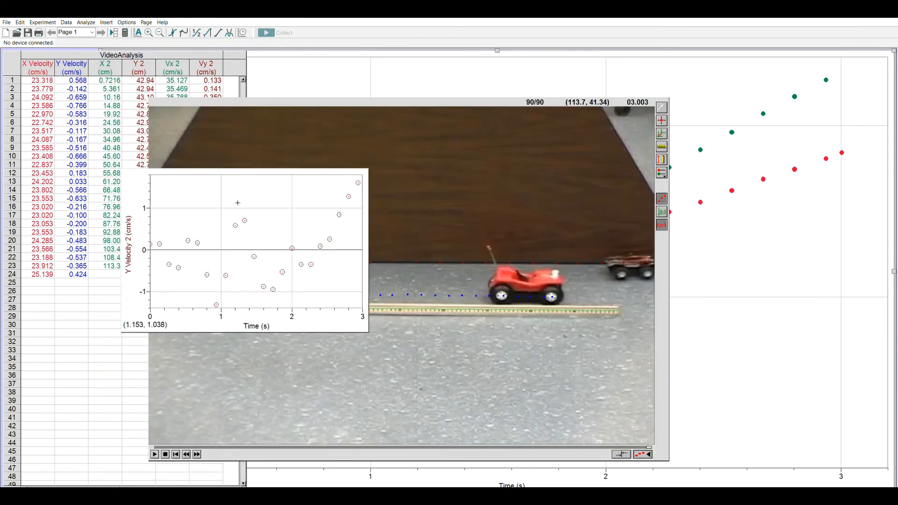
# Add Y Velocity beside Y Velocity 2 on the inserted graph's vertical axis and enlarge the graph
pyautogui.click(132, 242)
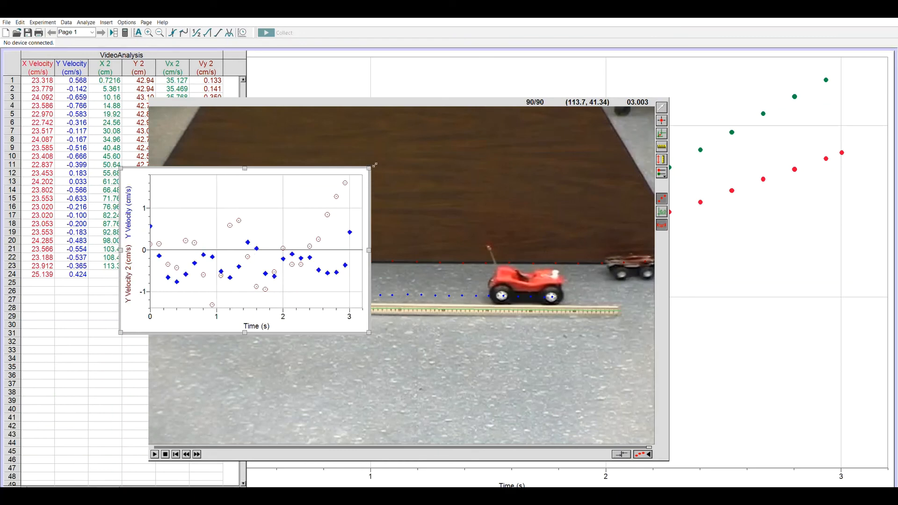
pyautogui.moveTo(383, 156); pyautogui.dragTo(495, 90)
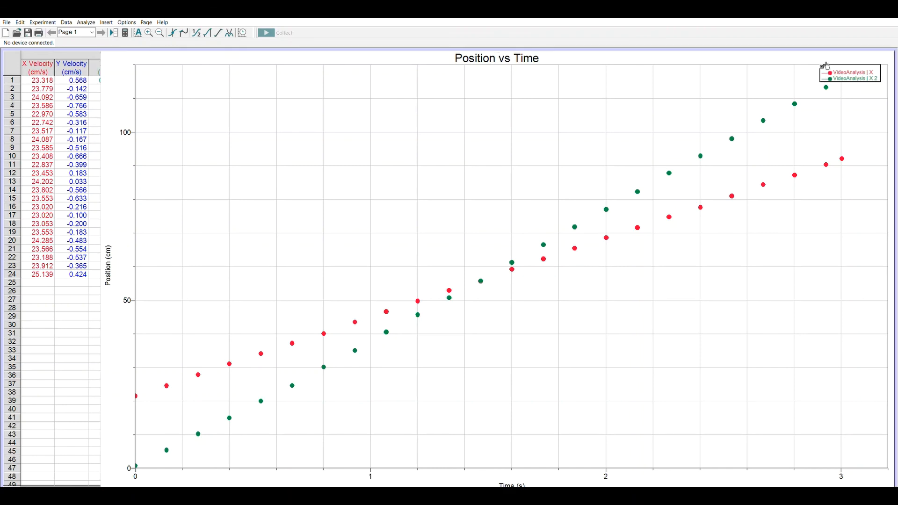
# Move the legend of the Position vs Time graph away from the X 2 points, to the empty area above the curves
pyautogui.moveTo(835, 74); pyautogui.dragTo(675, 73)
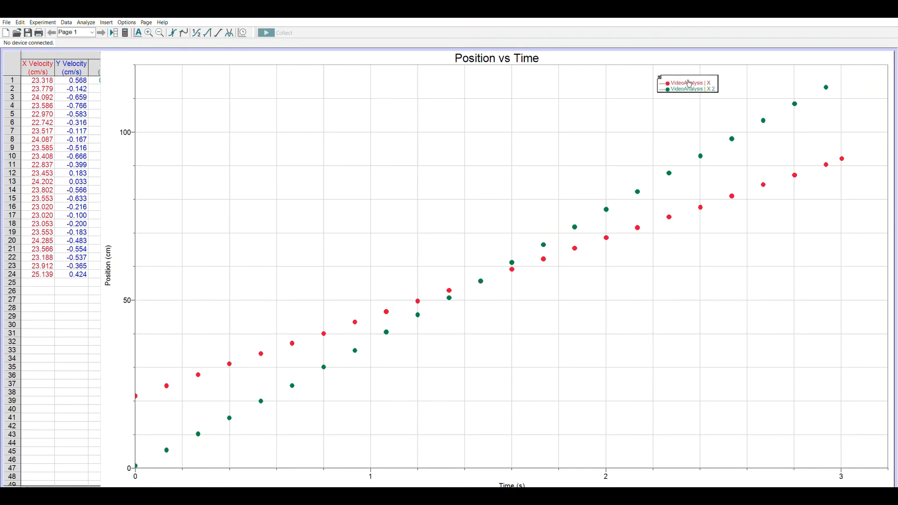